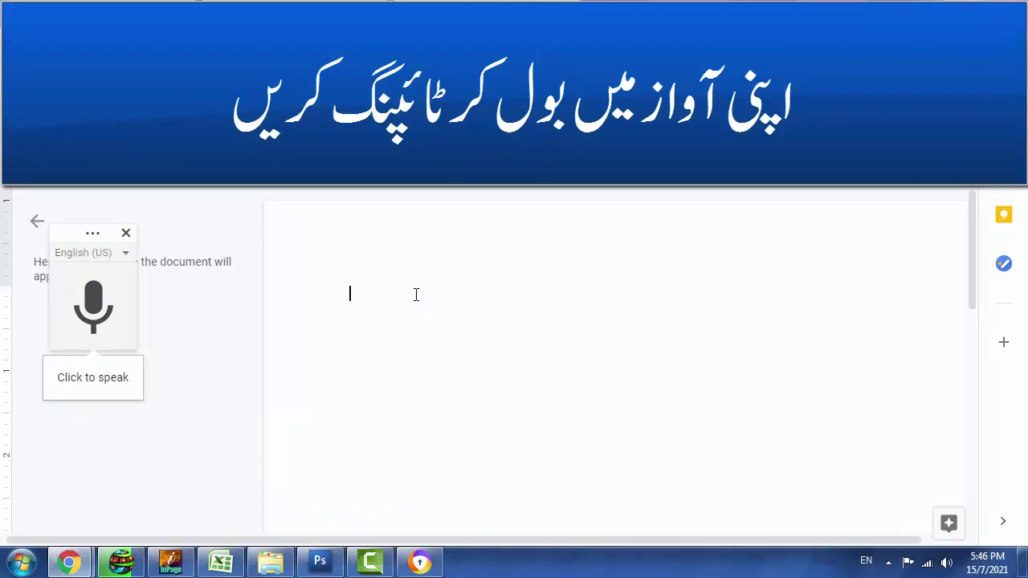
Dictate 'Hello how are you what are you doing' in English with voice typing.
{"action": "left_click", "coordinate": [94, 306]}
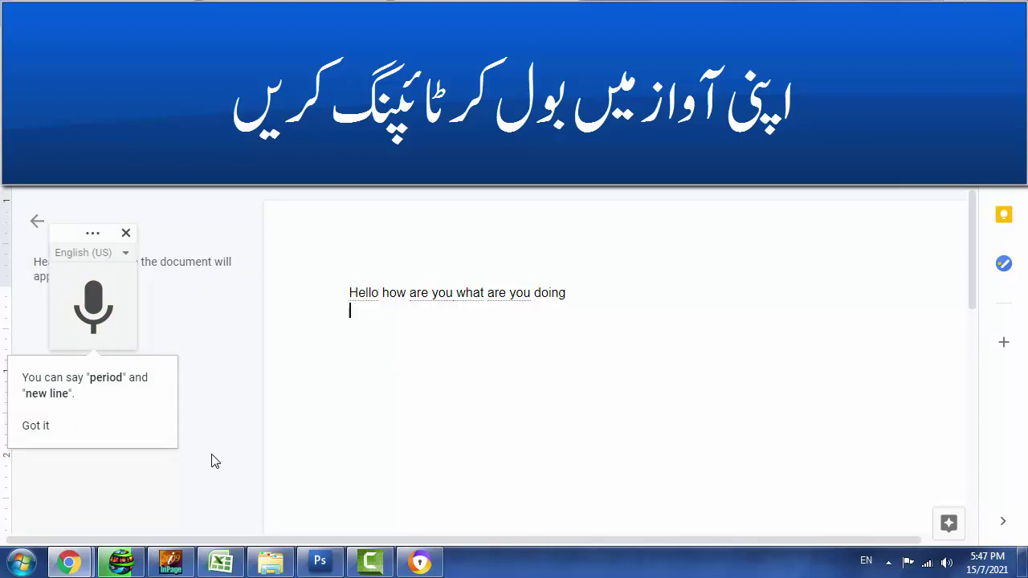
Change the voice typing language from English (US) to اردو (پاکستان), Urdu (Pakistan).
{"action": "left_click", "coordinate": [118, 256]}
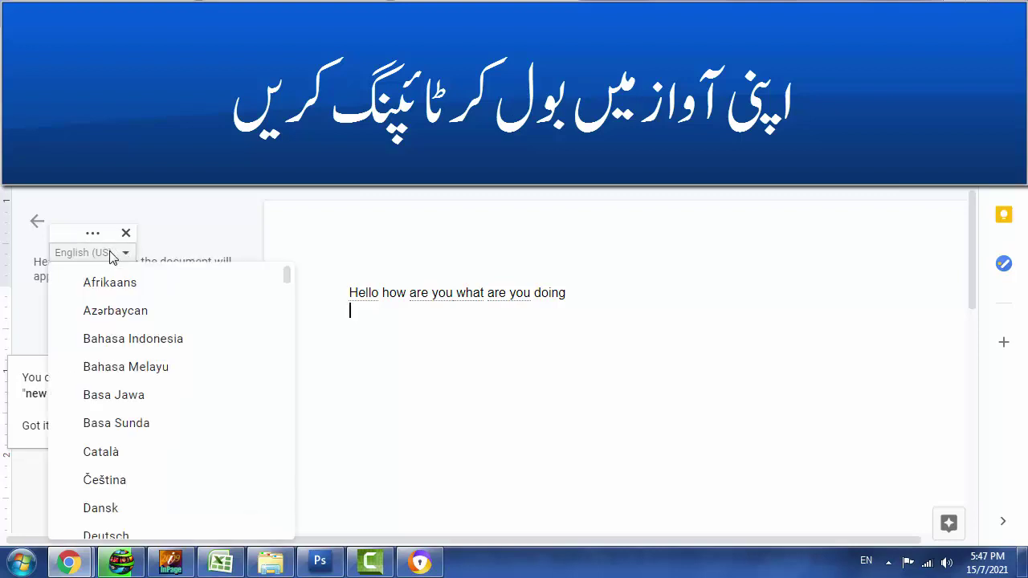
{"action": "left_click_drag", "start_coordinate": [289, 277], "coordinate": [277, 455]}
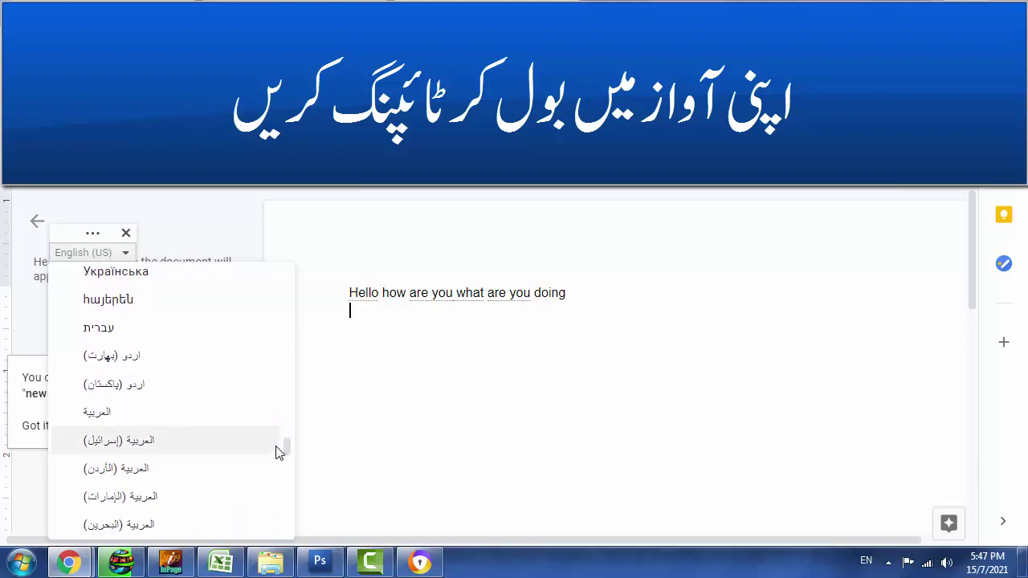
{"action": "left_click", "coordinate": [126, 387]}
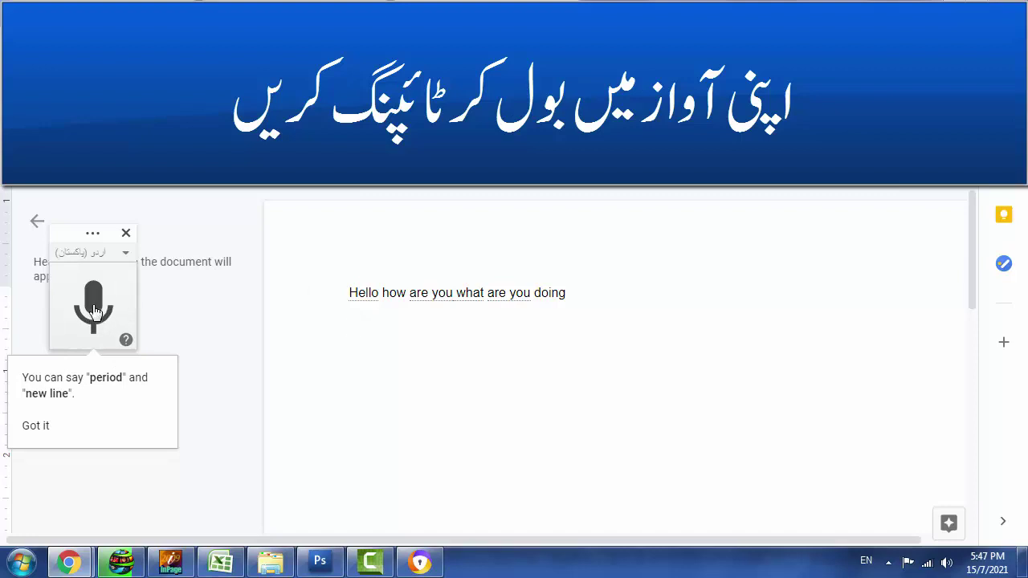
Dictate three Urdu lines under the English sentence, then select parts of the text, including the word کیا.
{"action": "left_click", "coordinate": [94, 310]}
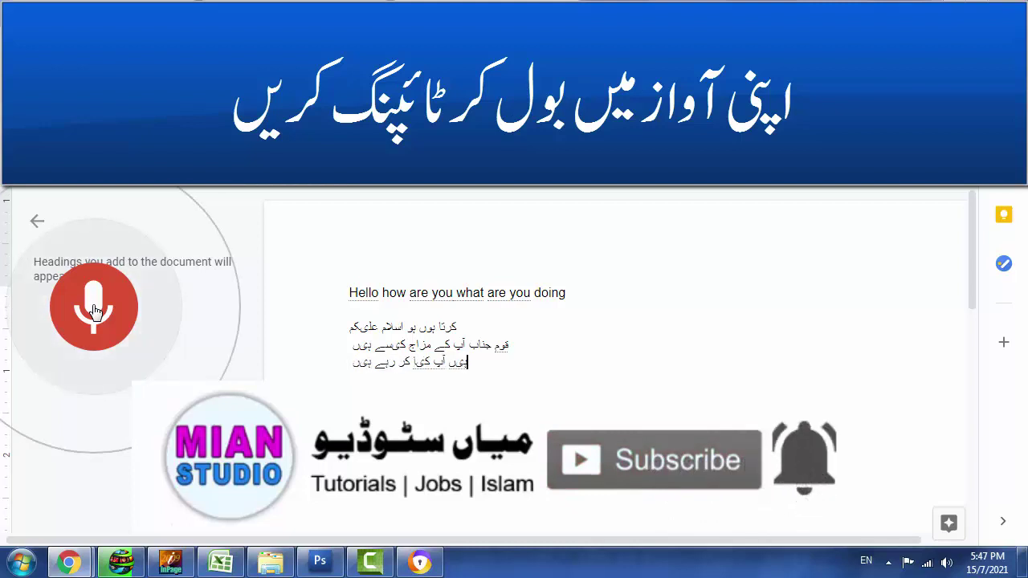
{"action": "left_click", "coordinate": [94, 312]}
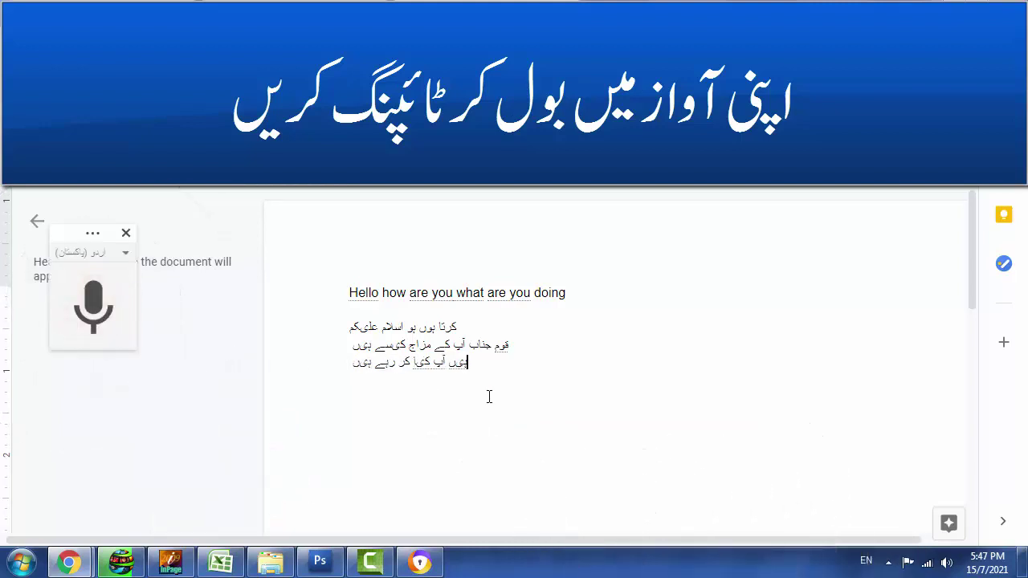
{"action": "left_click_drag", "start_coordinate": [471, 363], "coordinate": [357, 327]}
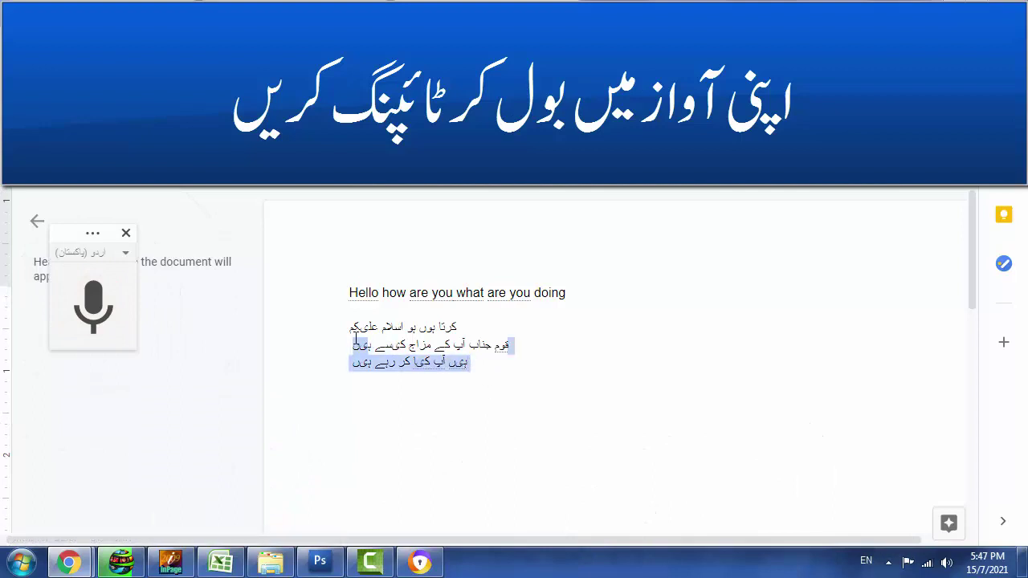
{"action": "left_click_drag", "start_coordinate": [350, 292], "coordinate": [627, 293]}
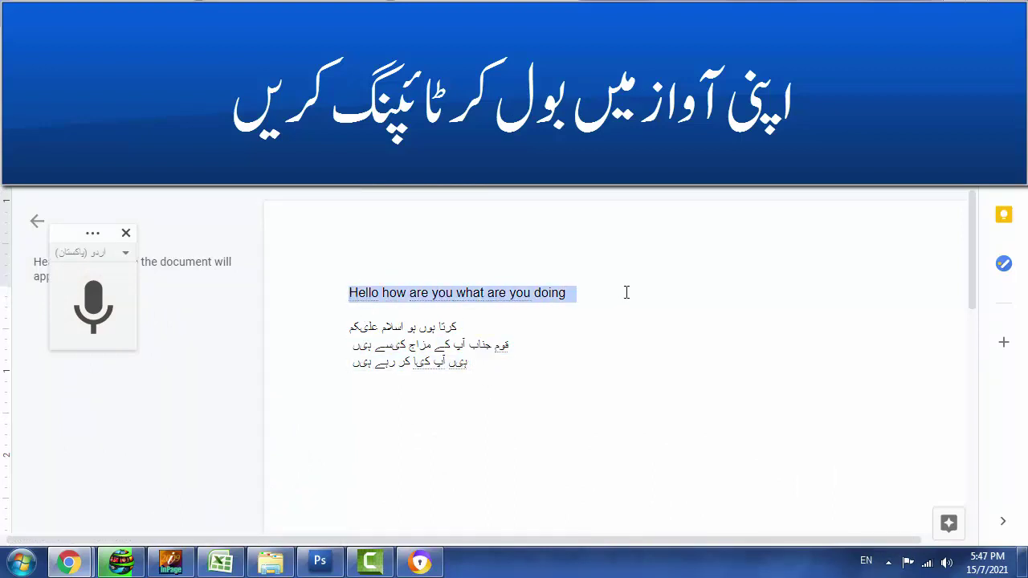
{"action": "left_click", "coordinate": [542, 346]}
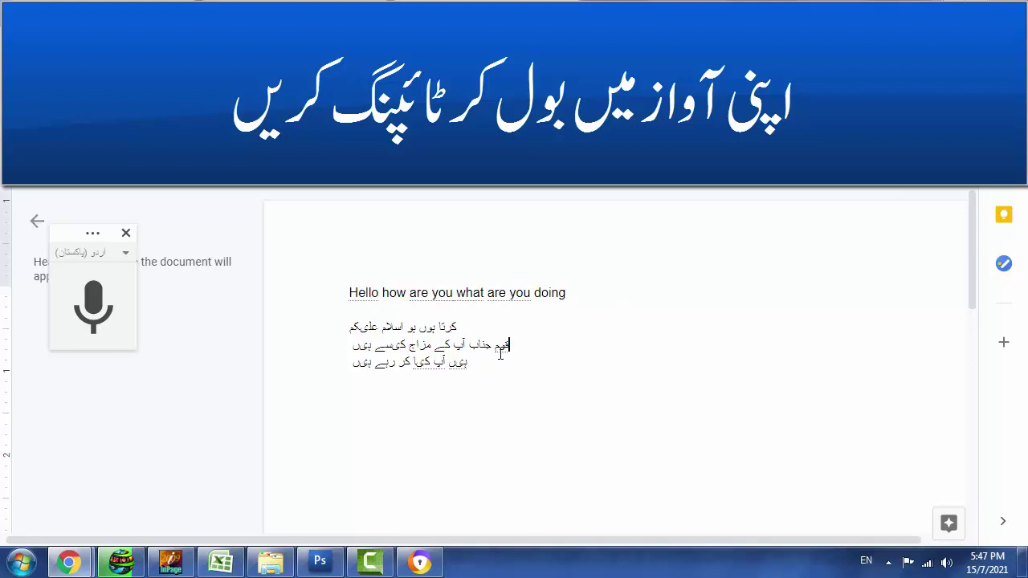
{"action": "left_click_drag", "start_coordinate": [347, 325], "coordinate": [452, 351]}
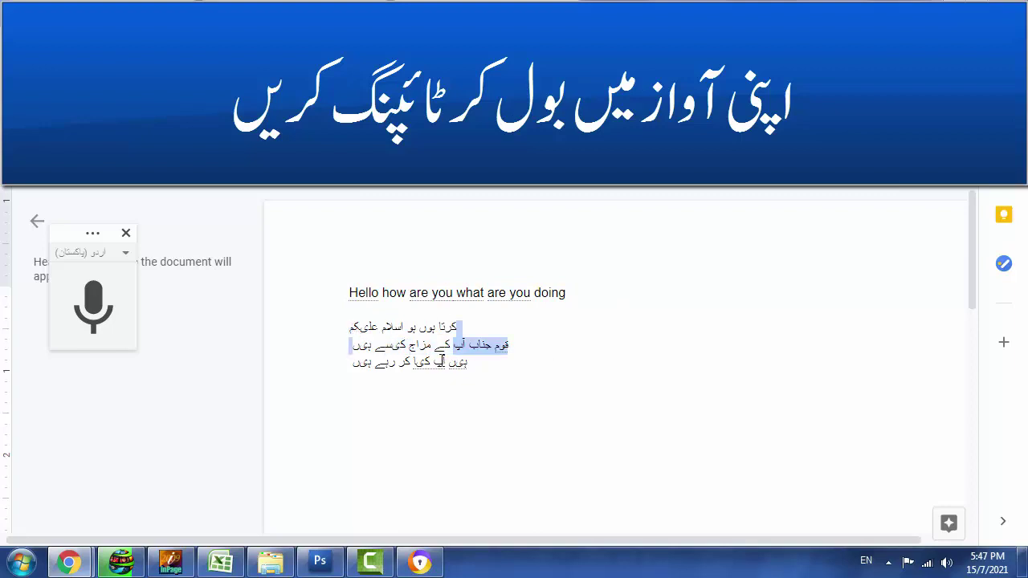
{"action": "double_click", "coordinate": [417, 362]}
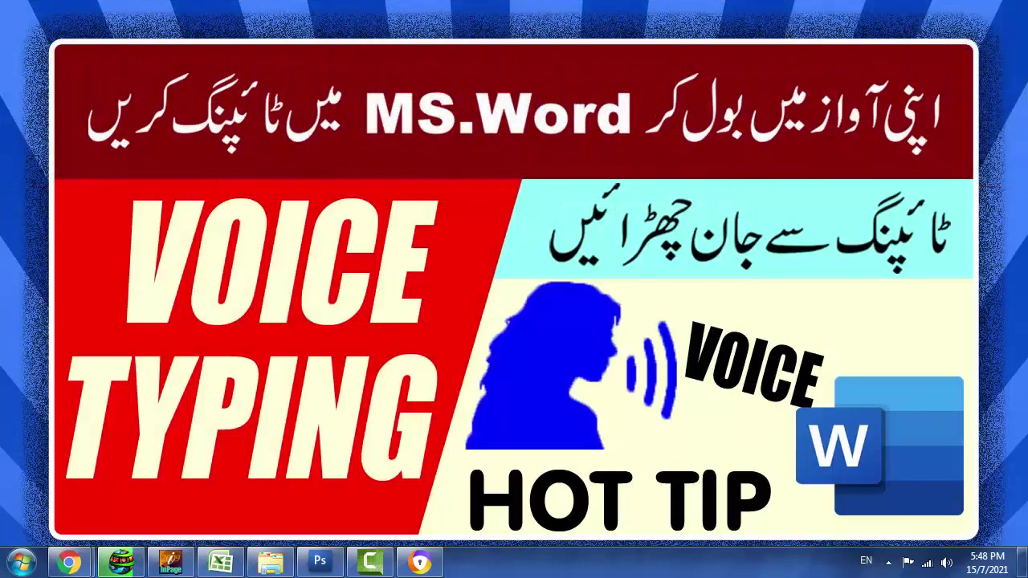
Launch Microsoft Office Word 2007 from the Start menu to get a blank Document1.
{"action": "left_click", "coordinate": [21, 562]}
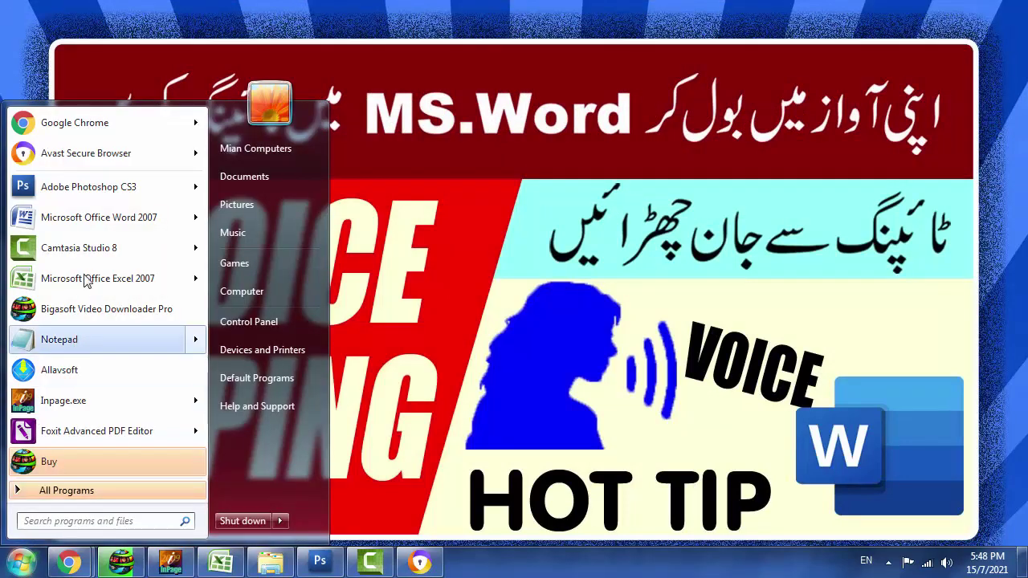
{"action": "left_click", "coordinate": [89, 225]}
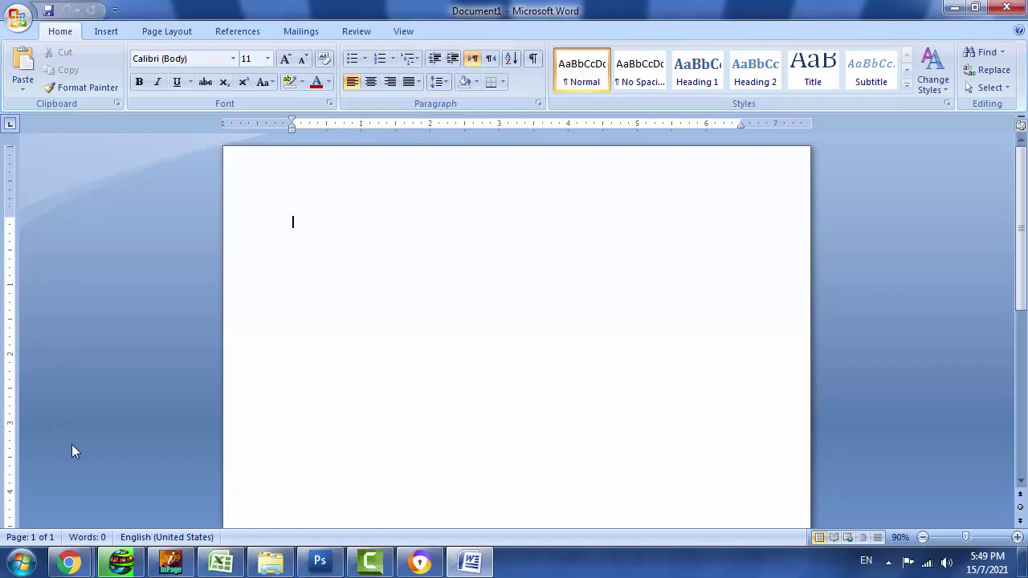
Bring the Chrome new tab window forward and open Docs from the Google apps grid.
{"action": "mouse_move", "coordinate": [69, 562]}
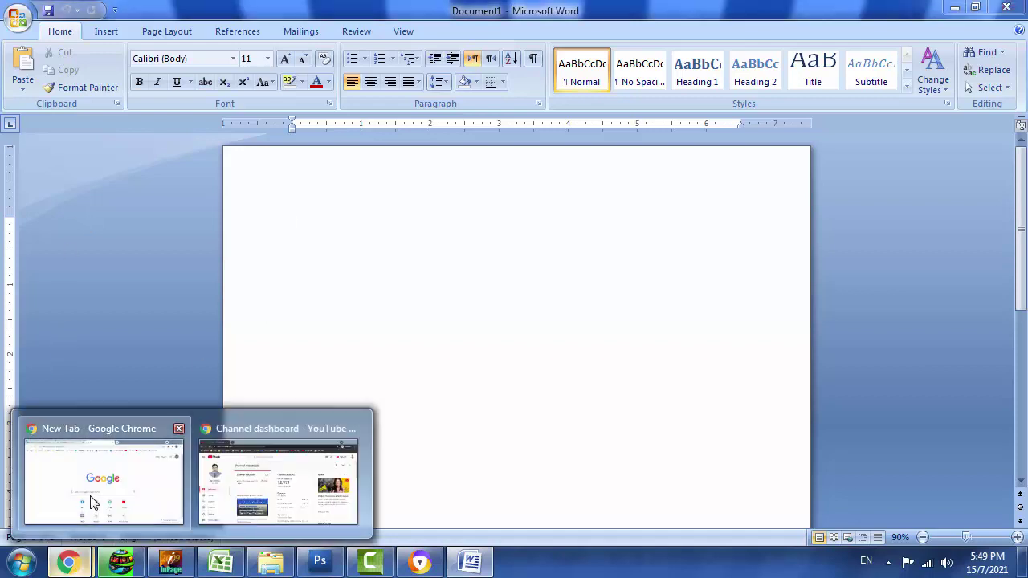
{"action": "left_click", "coordinate": [93, 503]}
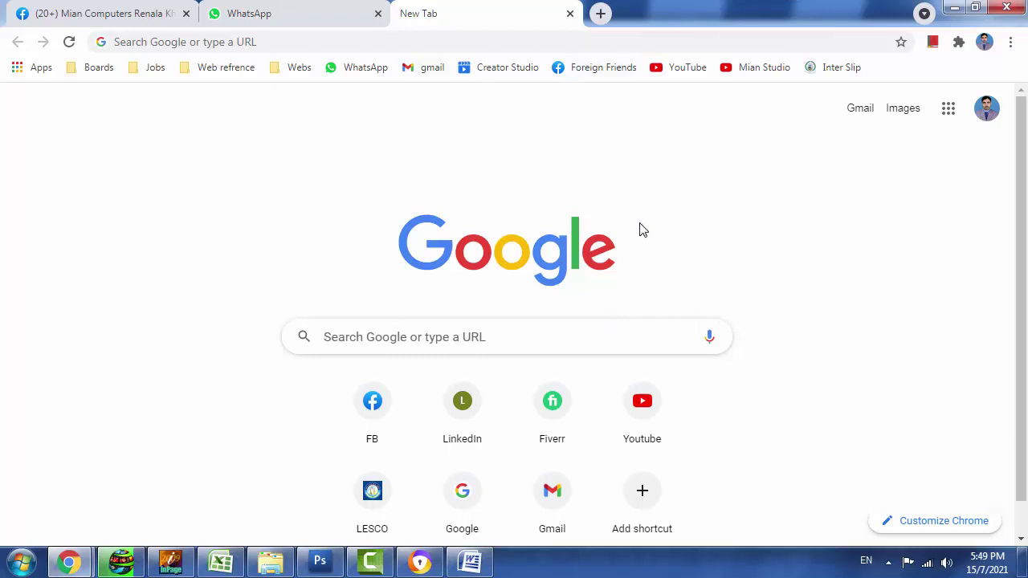
{"action": "left_click", "coordinate": [948, 107]}
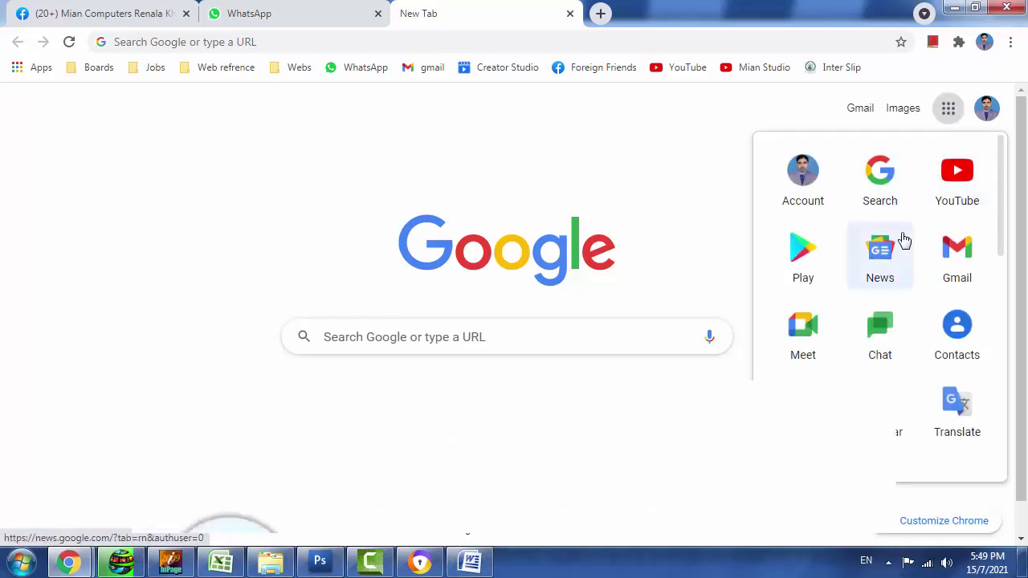
{"action": "scroll", "coordinate": [902, 239], "scroll_direction": "down", "scroll_amount": 2}
{"action": "scroll", "coordinate": [903, 238], "scroll_direction": "down", "scroll_amount": 1}
{"action": "scroll", "coordinate": [903, 238], "scroll_direction": "down", "scroll_amount": 1}
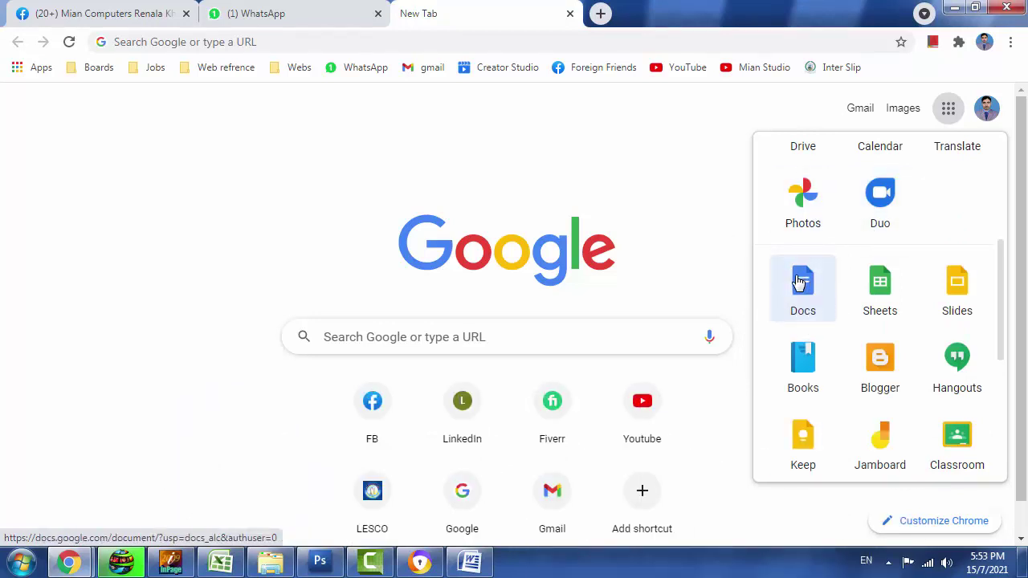
{"action": "left_click", "coordinate": [800, 281]}
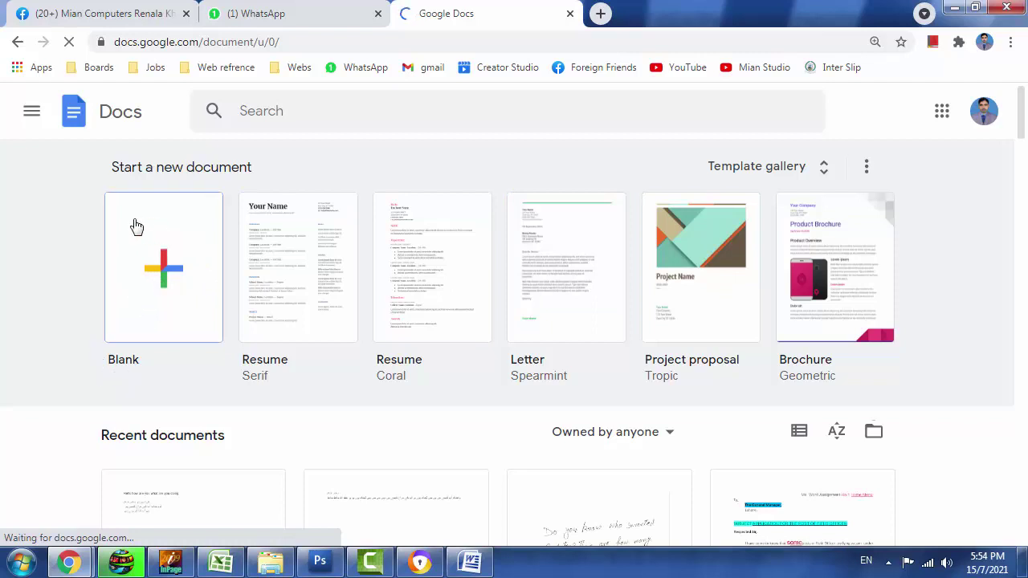
Create a new blank Untitled document and open the Tools menu to reach voice typing.
{"action": "left_click", "coordinate": [178, 256]}
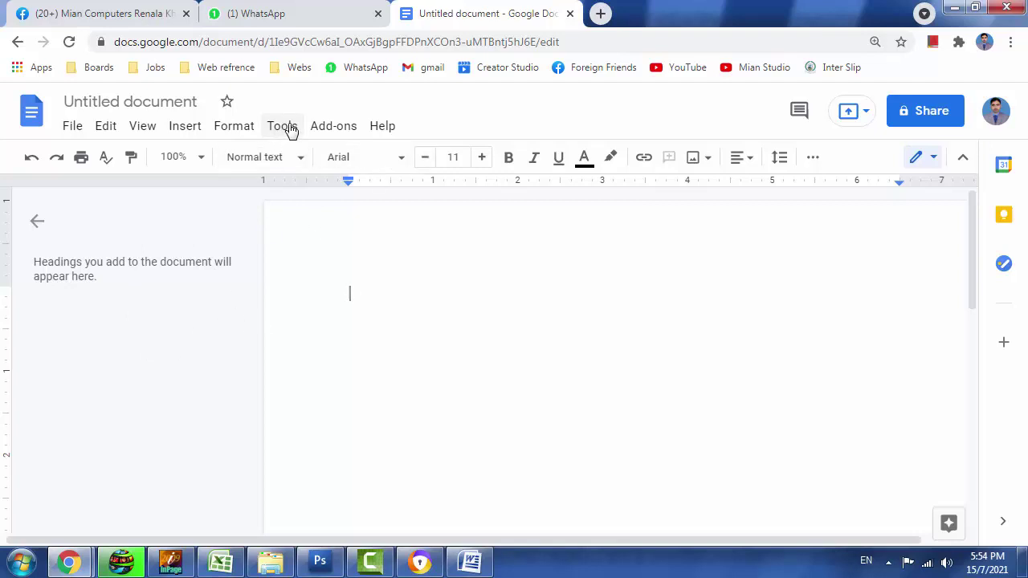
{"action": "left_click", "coordinate": [291, 130]}
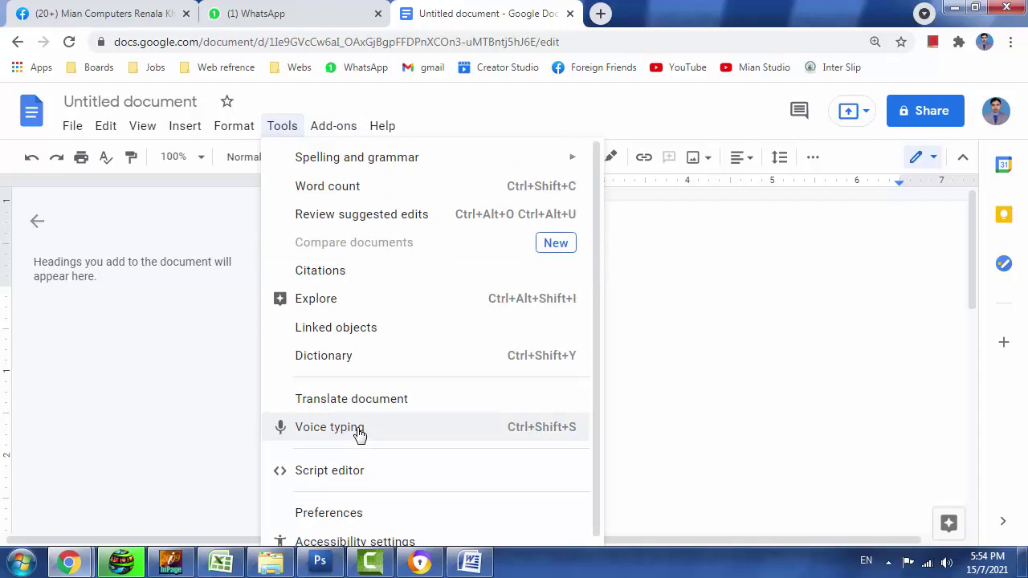
Turn on voice typing and set its language to اردو (پاکستان), Urdu (Pakistan).
{"action": "left_click", "coordinate": [475, 430]}
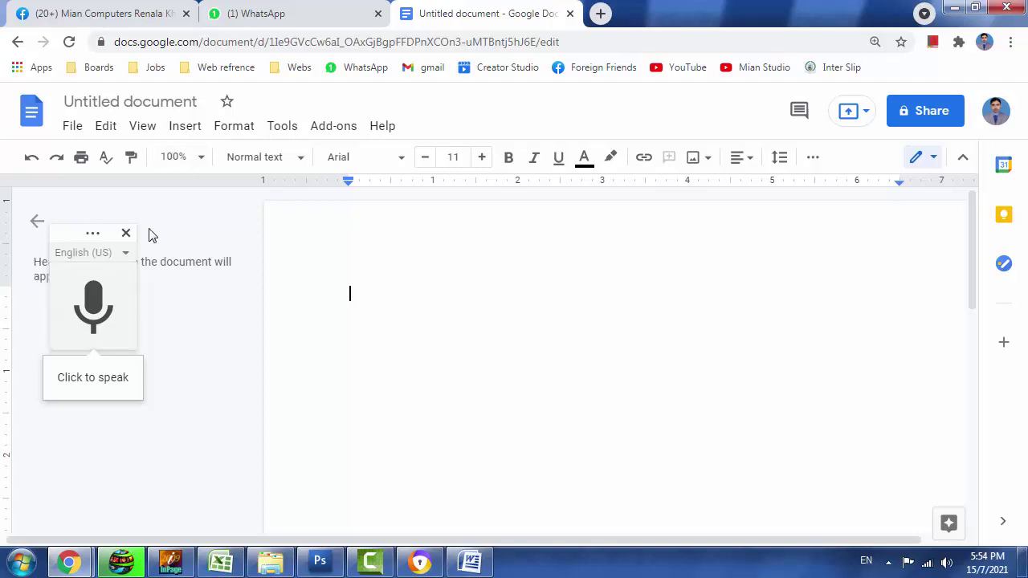
{"action": "left_click", "coordinate": [126, 255]}
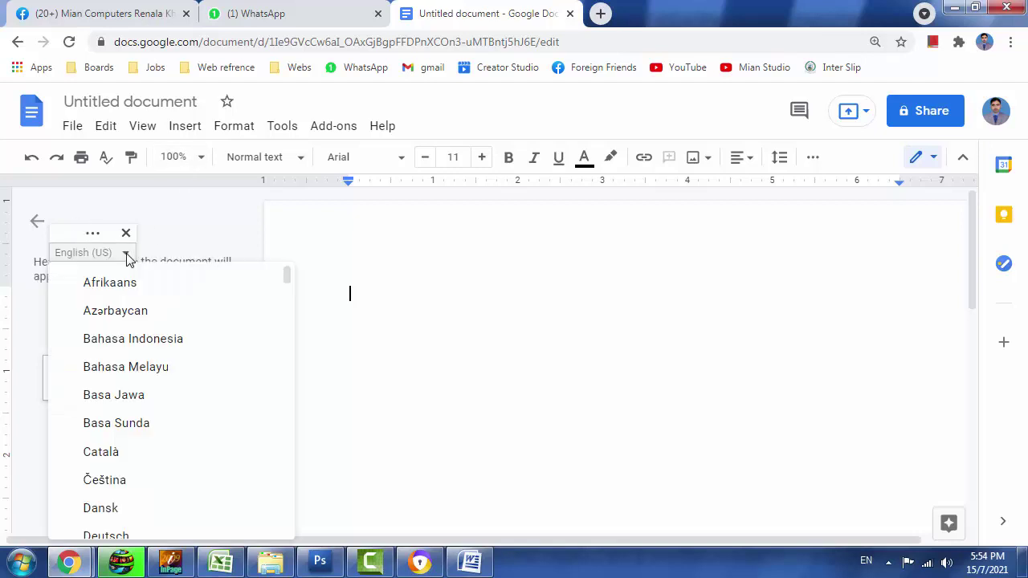
{"action": "scroll", "coordinate": [283, 302], "scroll_direction": "down", "scroll_amount": 1}
{"action": "mouse_move", "coordinate": [283, 301]}
{"action": "left_mouse_down"}
{"action": "mouse_move", "coordinate": [283, 475]}
{"action": "mouse_move", "coordinate": [288, 373]}
{"action": "left_mouse_up"}
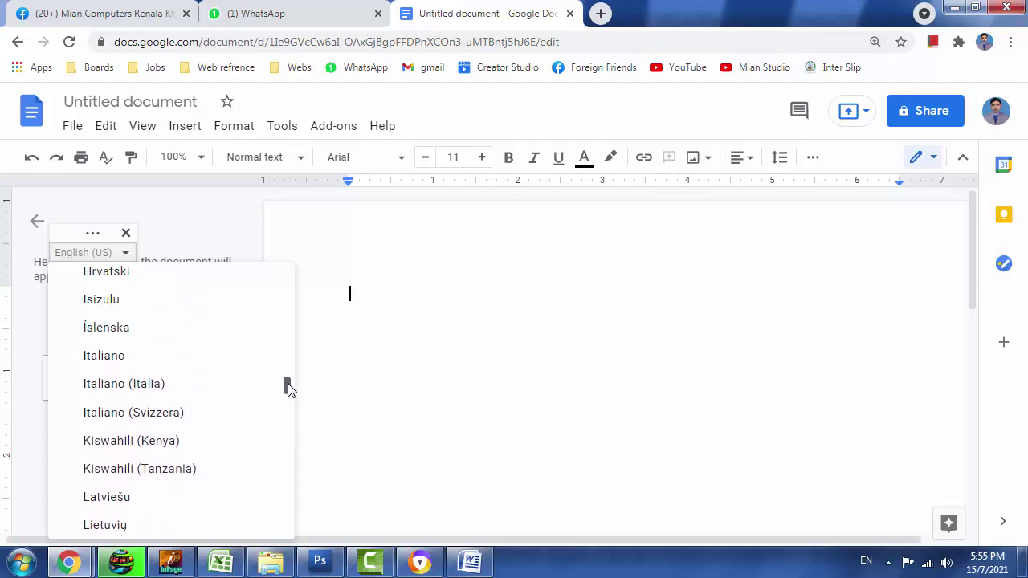
{"action": "left_click", "coordinate": [337, 234]}
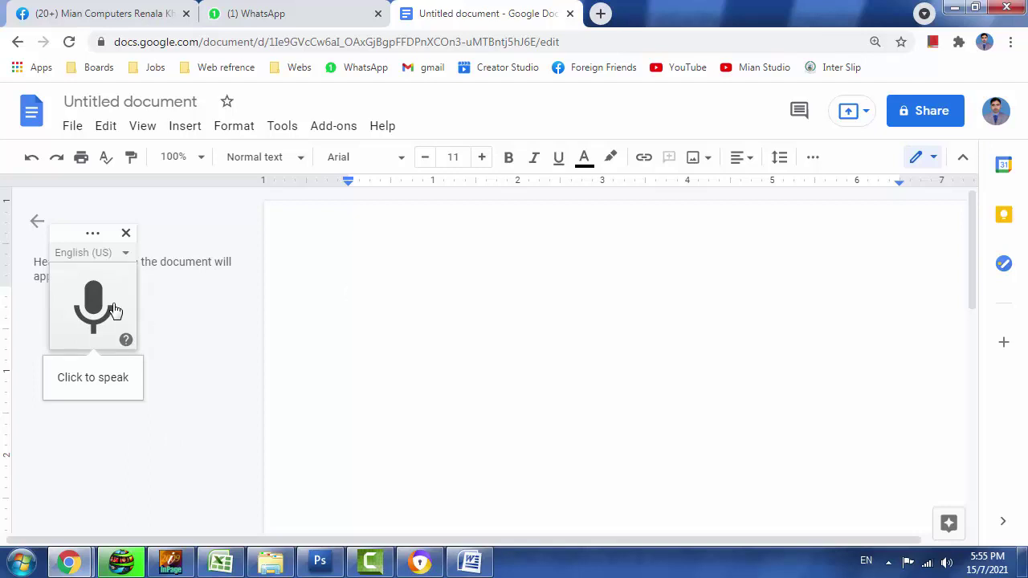
{"action": "left_click", "coordinate": [101, 252]}
{"action": "left_click_drag", "start_coordinate": [264, 381], "coordinate": [266, 445]}
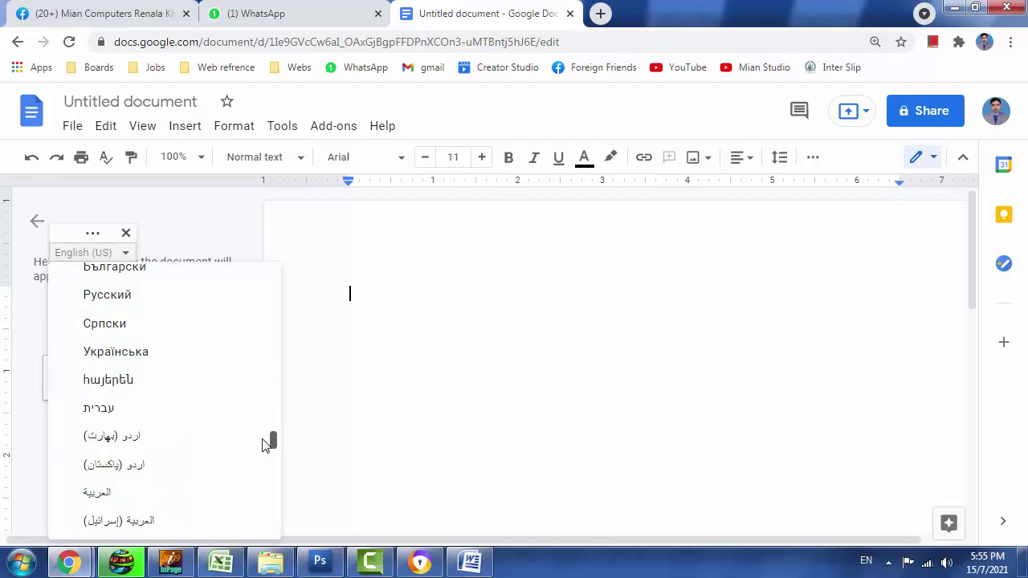
{"action": "left_click", "coordinate": [137, 466]}
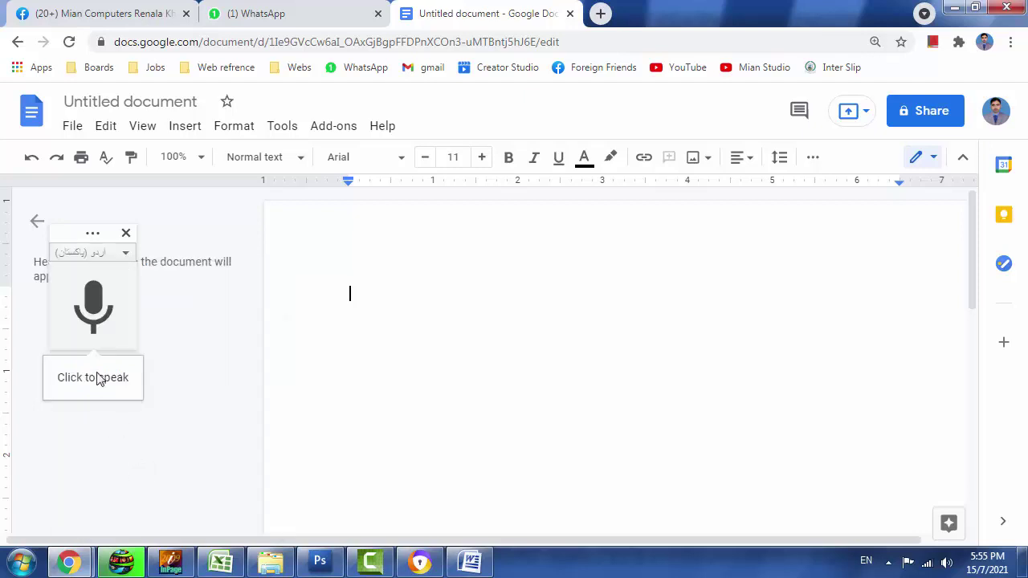
Dictate four Urdu greeting sentences on separate lines, then stop voice typing.
{"action": "left_click", "coordinate": [101, 306]}
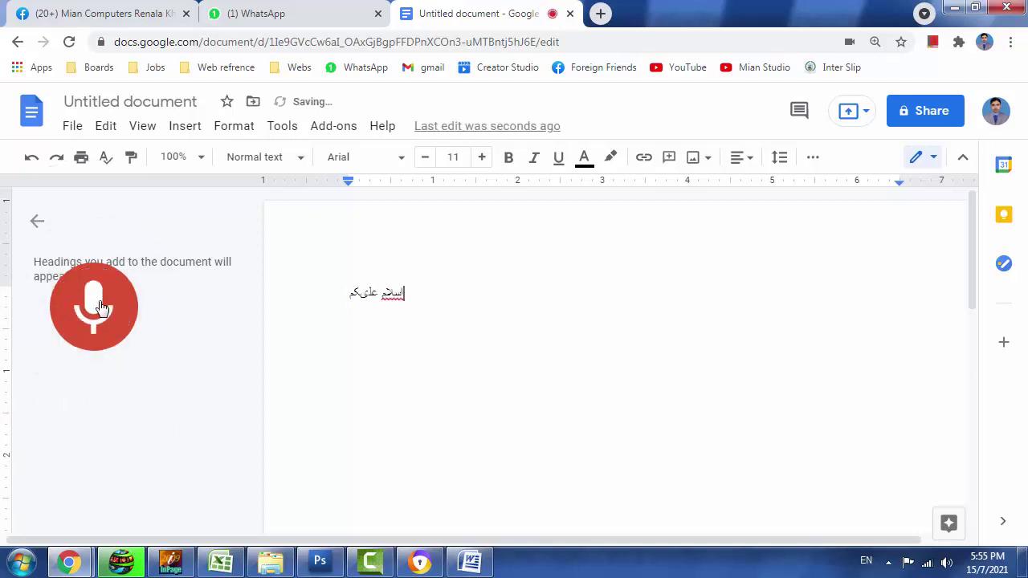
{"action": "key", "text": "Return"}
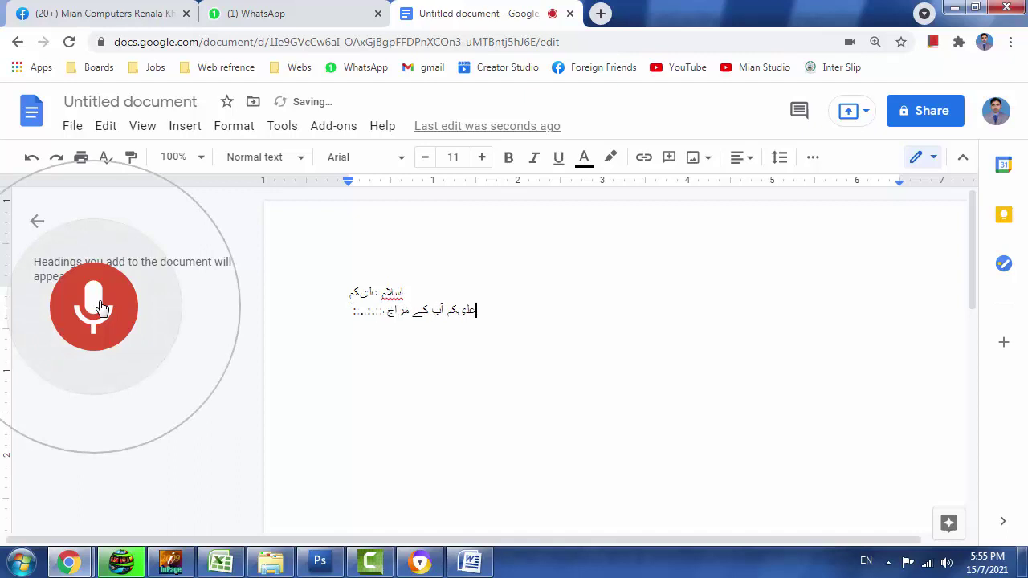
{"action": "key", "text": "Return"}
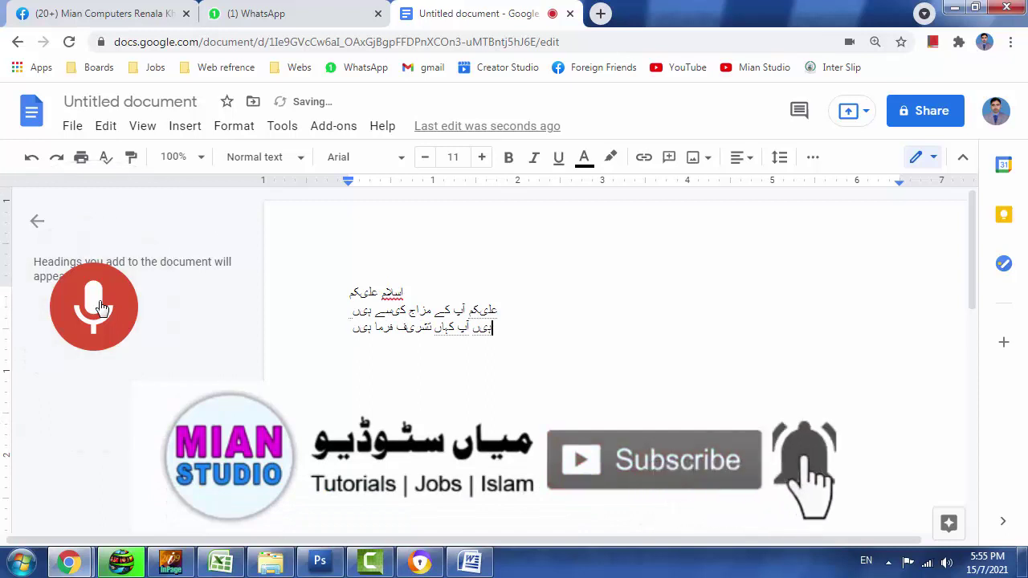
{"action": "key", "text": "Return"}
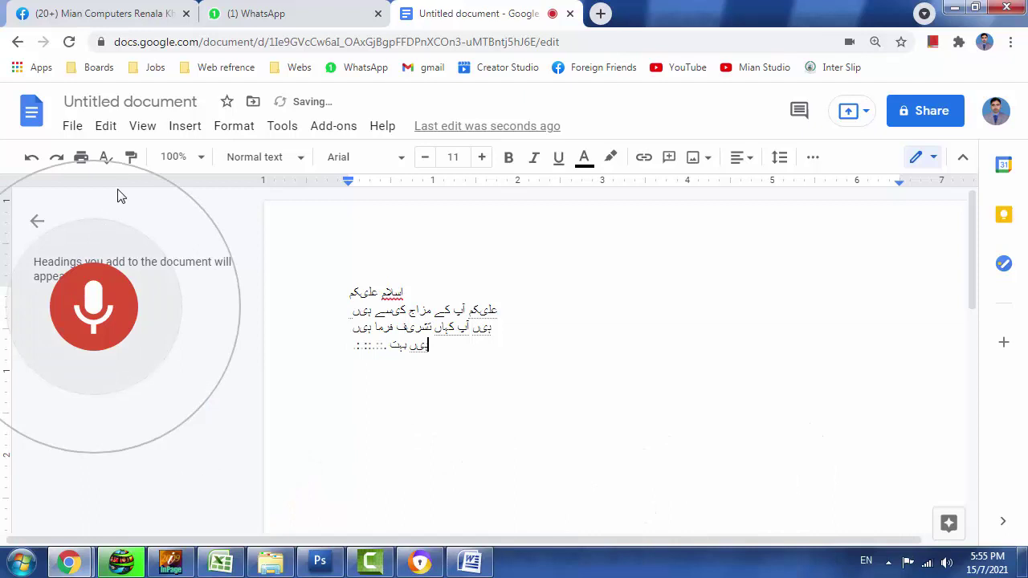
{"action": "left_click", "coordinate": [102, 313]}
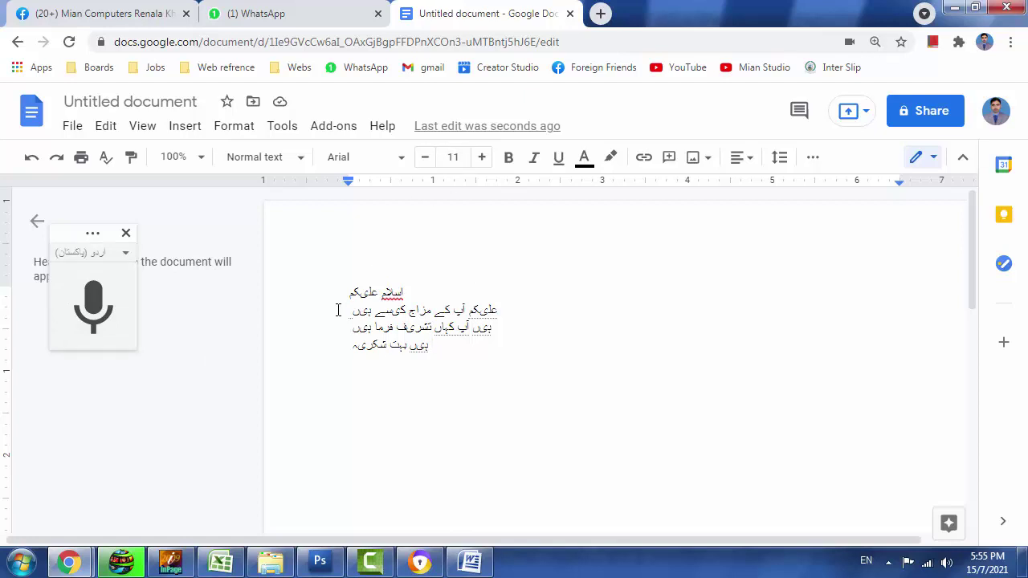
Select and copy all four Urdu lines, then switch to the blank Word document.
{"action": "key", "text": "ctrl+a"}
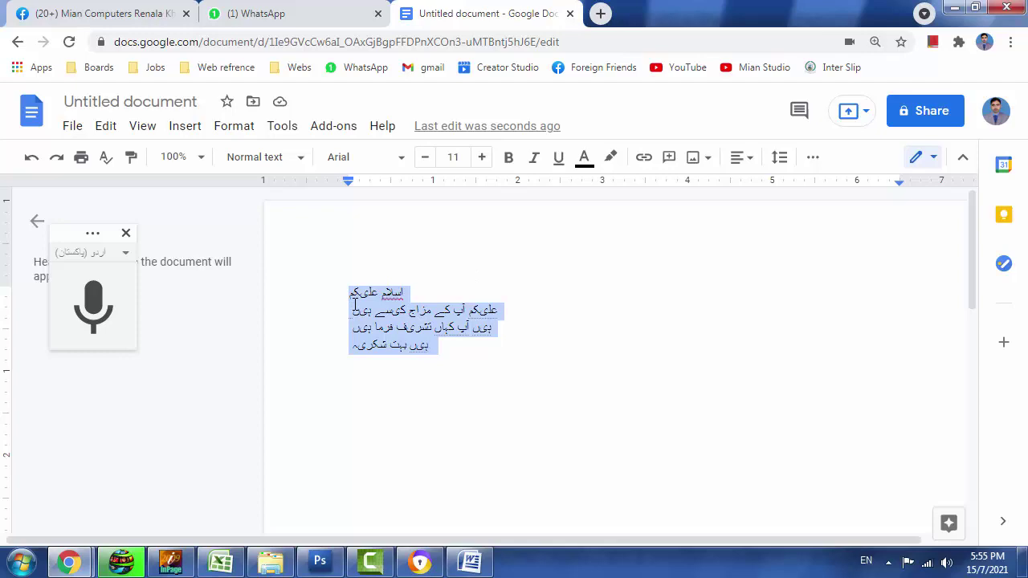
{"action": "right_click", "coordinate": [383, 311]}
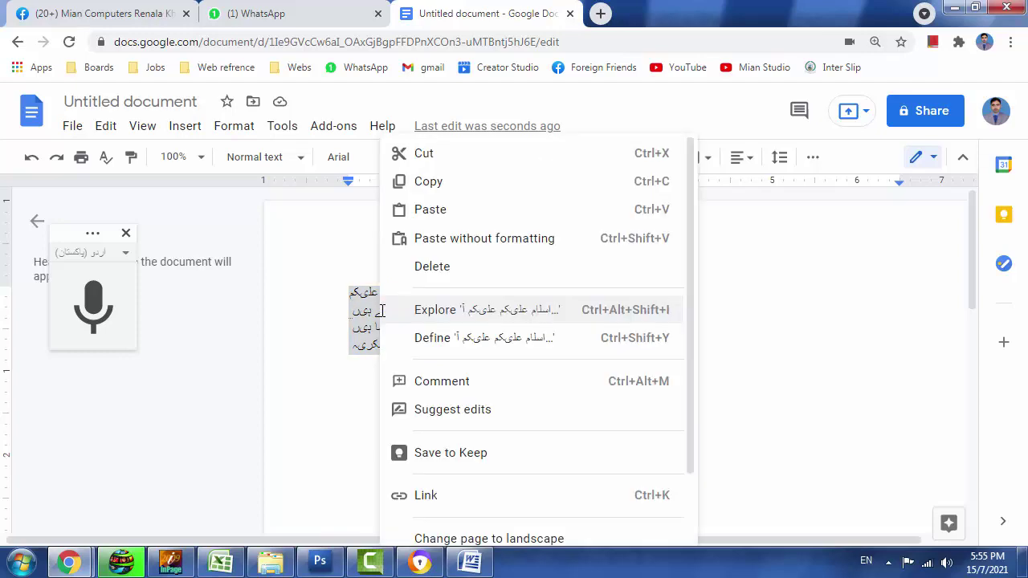
{"action": "left_click", "coordinate": [432, 188]}
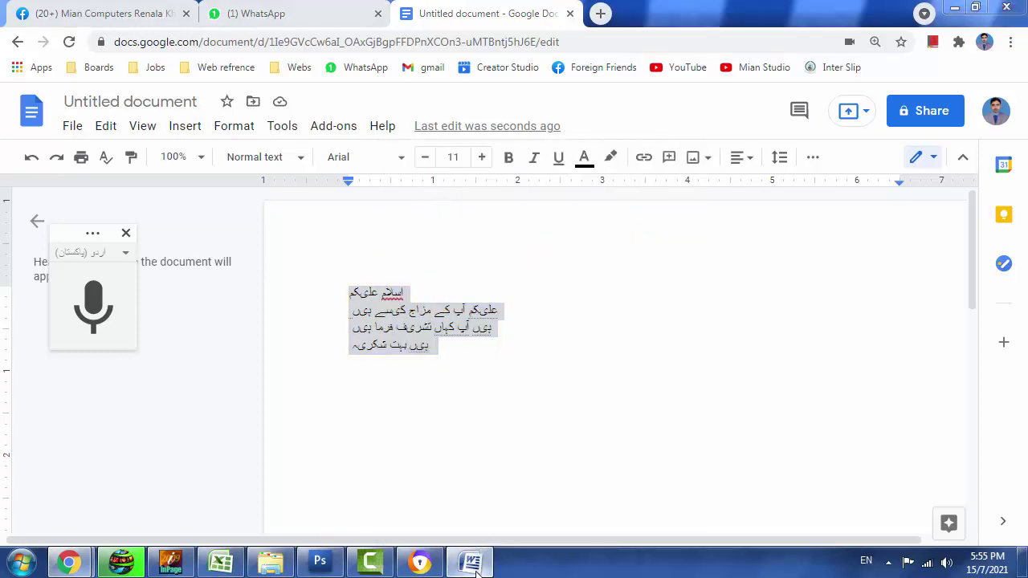
{"action": "left_click", "coordinate": [470, 563]}
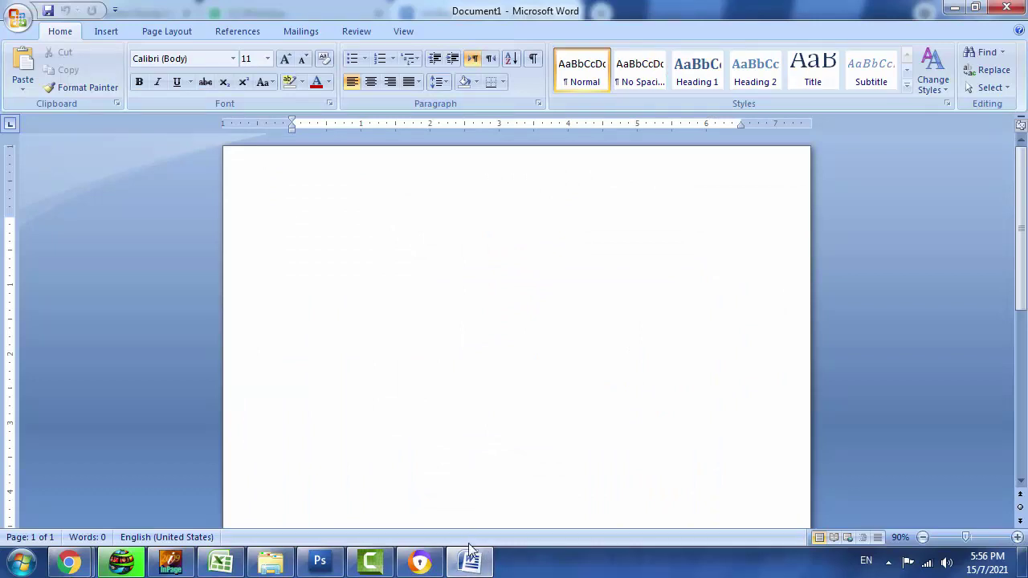
Paste the Urdu lines into Document1 and set all the text to right-to-left direction.
{"action": "key", "text": "ctrl+v"}
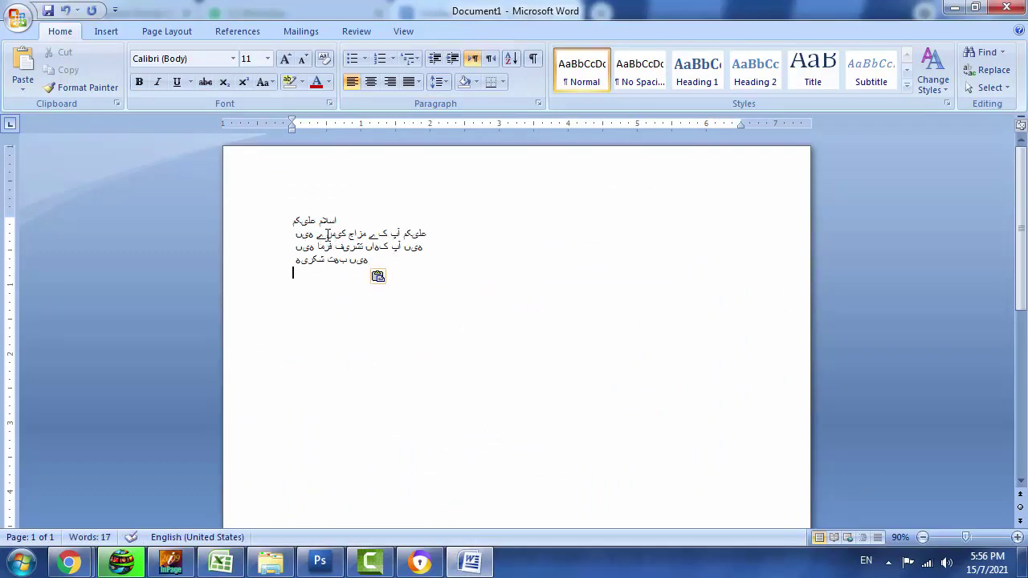
{"action": "left_click", "coordinate": [327, 236]}
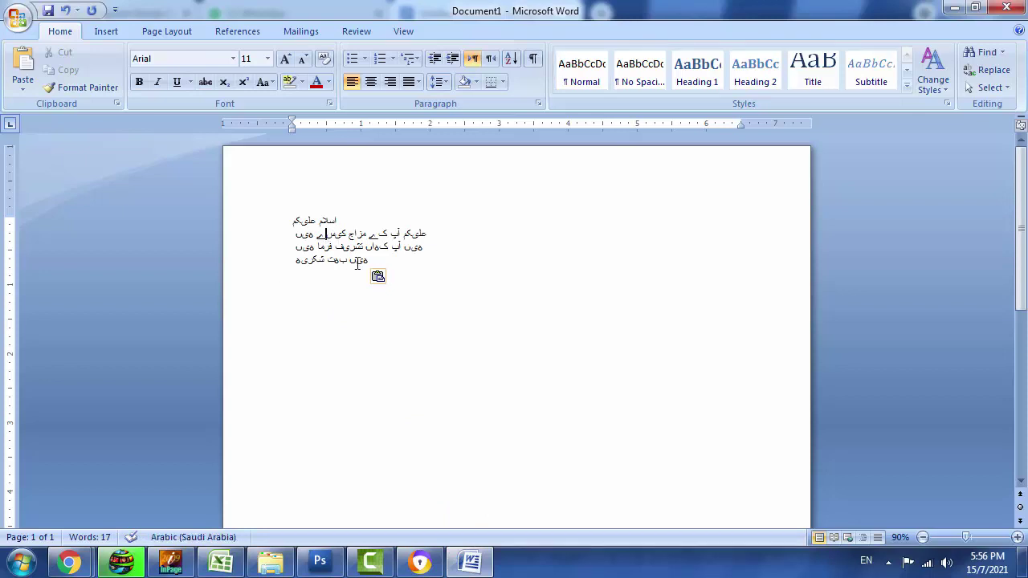
{"action": "key", "text": "ctrl+a"}
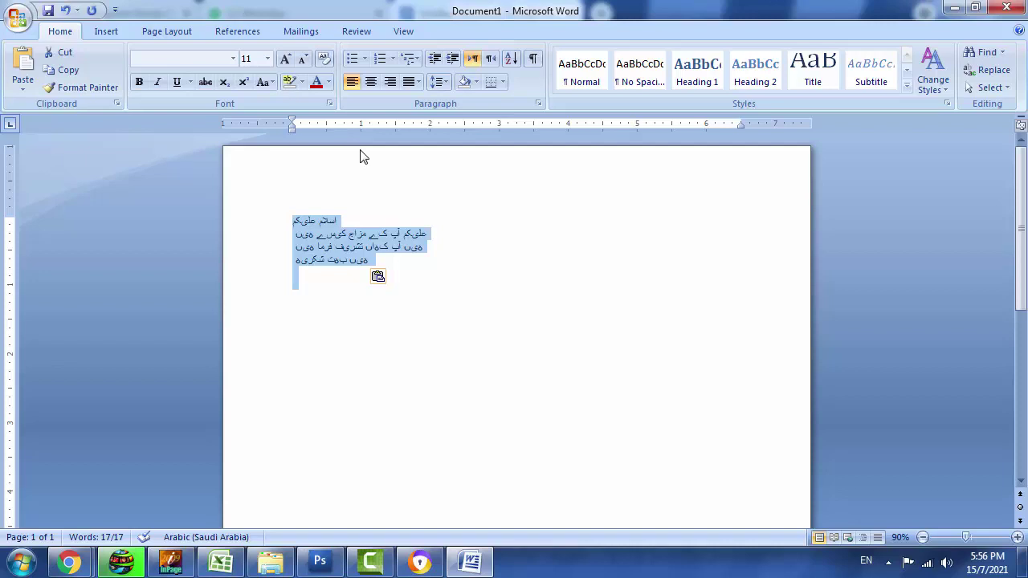
{"action": "left_click", "coordinate": [491, 59]}
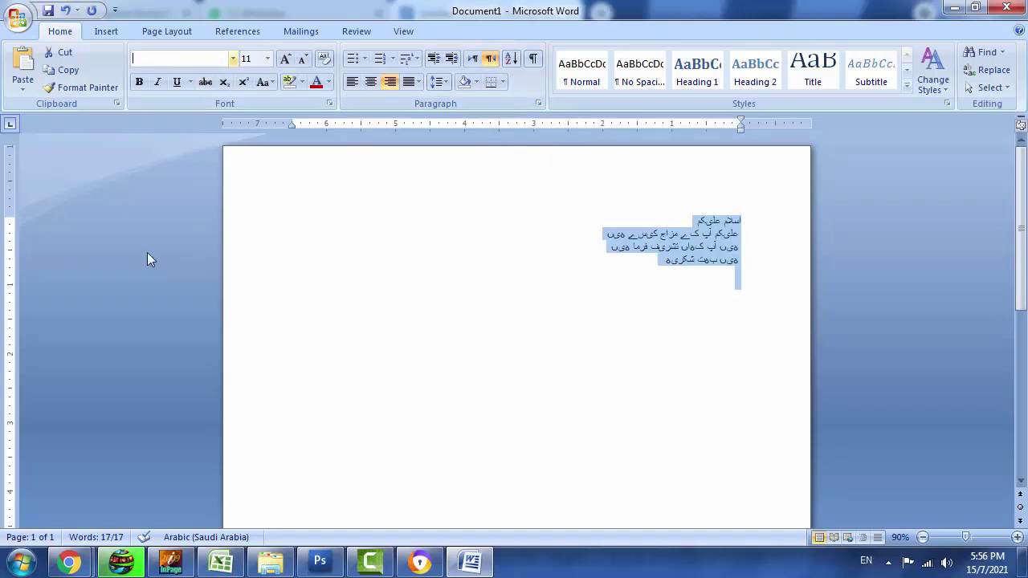
Change the selected Urdu text's font to Jameel Noori Nastaleeq.
{"action": "type", "text": "Jameel Noori Kasheeda"}
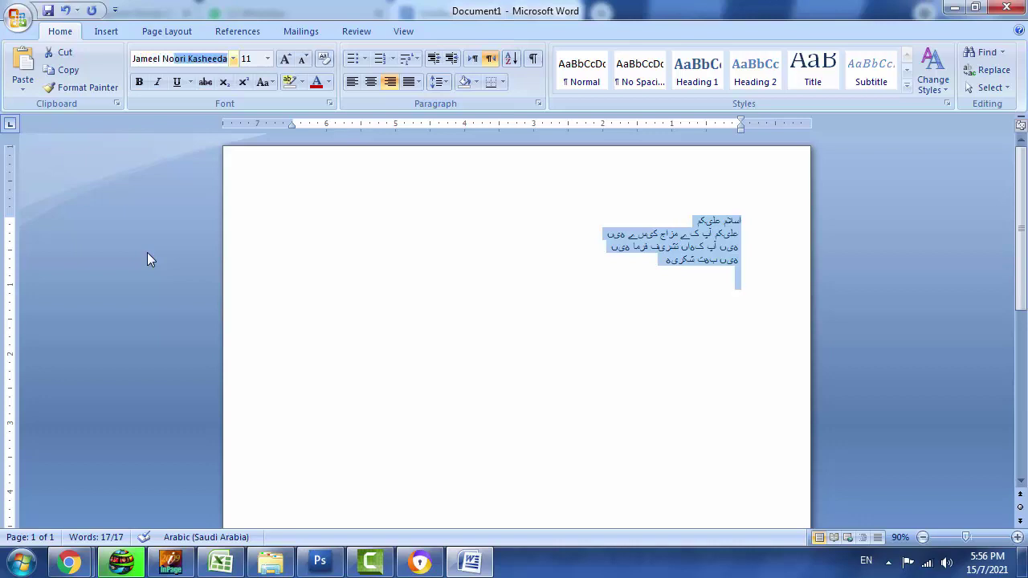
{"action": "key", "text": "End"}
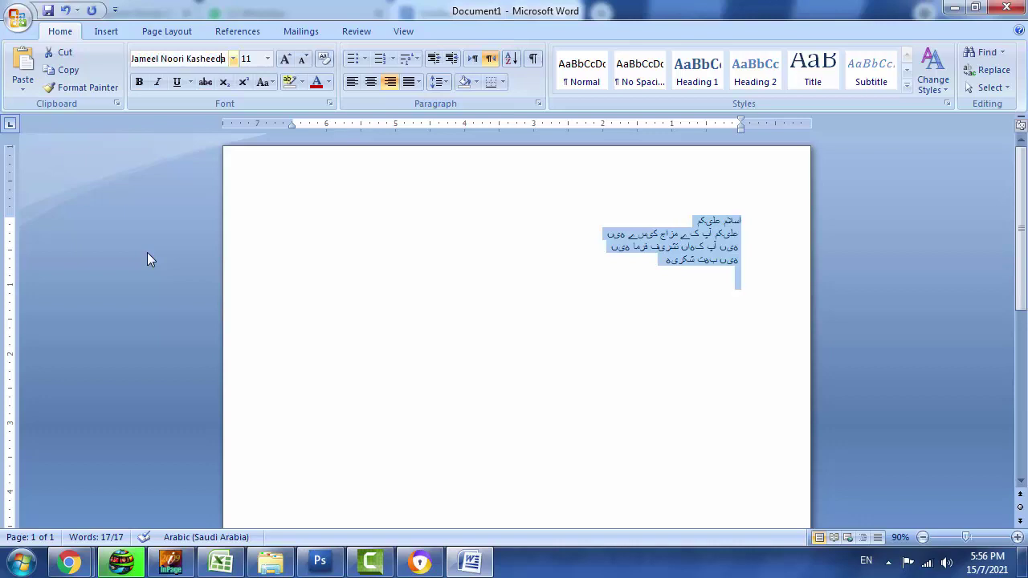
{"action": "key", "text": "shift+End"}
{"action": "type", "text": "Nastaleeq"}
{"action": "key", "text": "Return"}
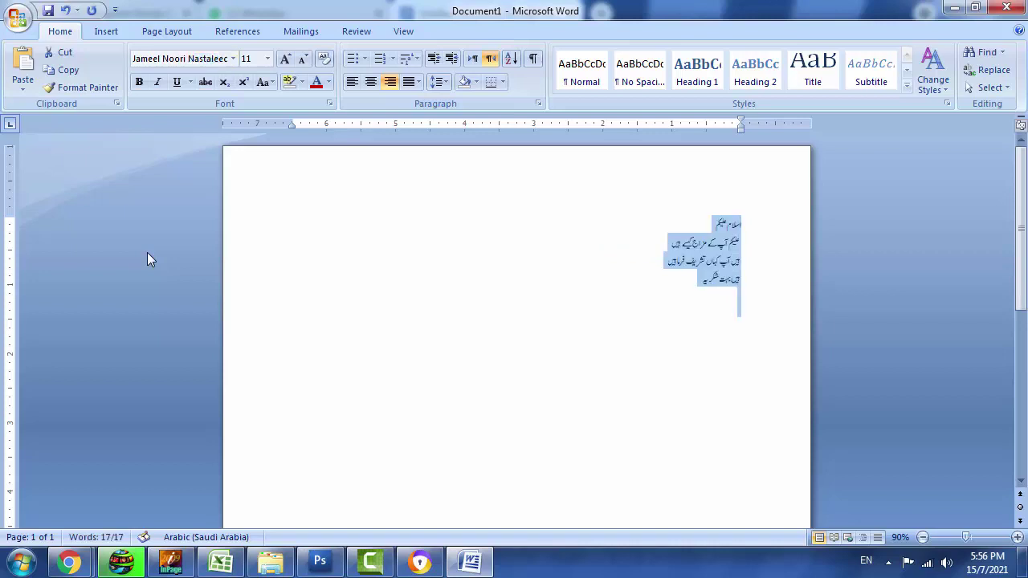
Enlarge the Urdu text to size 34, then reselect all four Urdu lines.
{"action": "key", "text": "ctrl+shift+period"}
{"action": "key", "text": "ctrl+shift+period"}
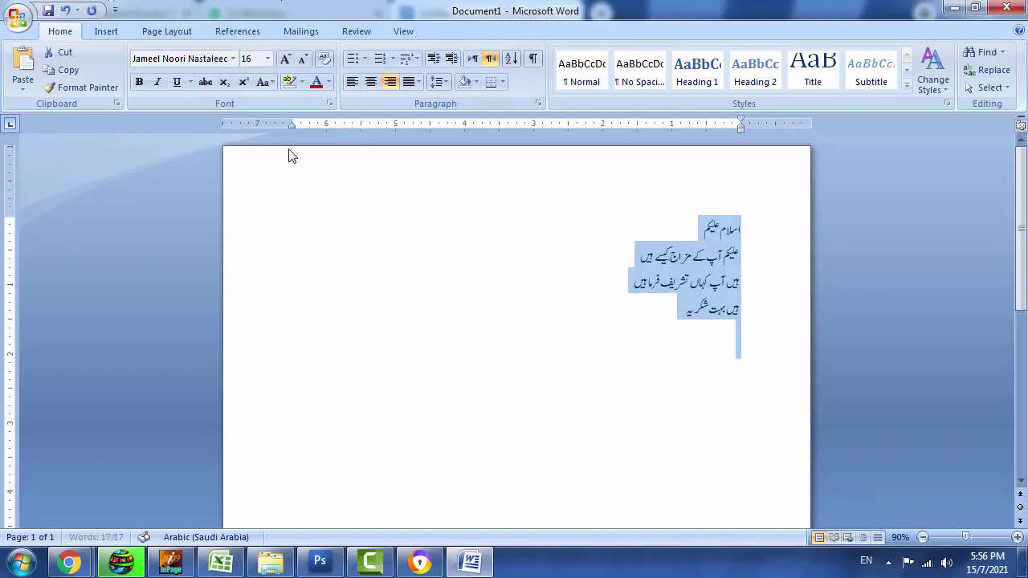
{"action": "key", "text": "ctrl+shift+period"}
{"action": "key", "text": "ctrl+shift+period"}
{"action": "key", "text": "ctrl+bracketright"}
{"action": "key", "text": "ctrl+bracketright"}
{"action": "key", "text": "ctrl+bracketright"}
{"action": "key", "text": "ctrl+bracketright"}
{"action": "key", "text": "ctrl+bracketright"}
{"action": "key", "text": "ctrl+bracketright"}
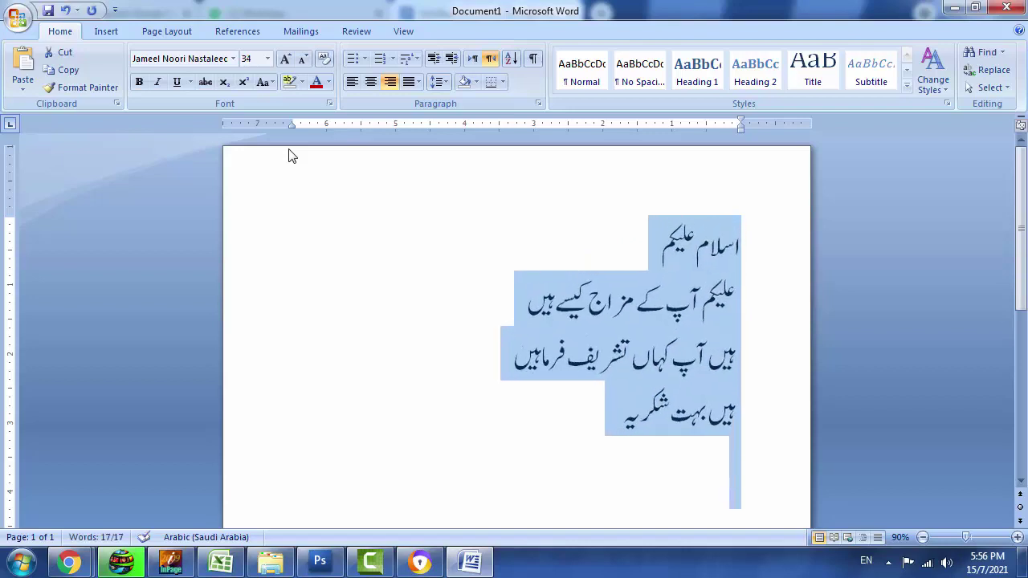
{"action": "left_click", "coordinate": [674, 329]}
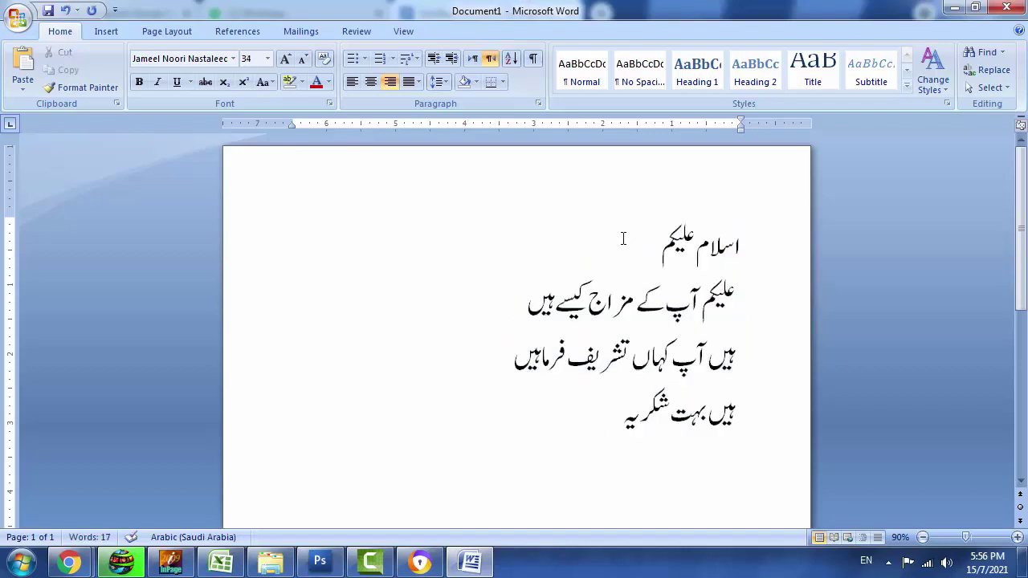
{"action": "left_click_drag", "start_coordinate": [623, 419], "coordinate": [744, 262]}
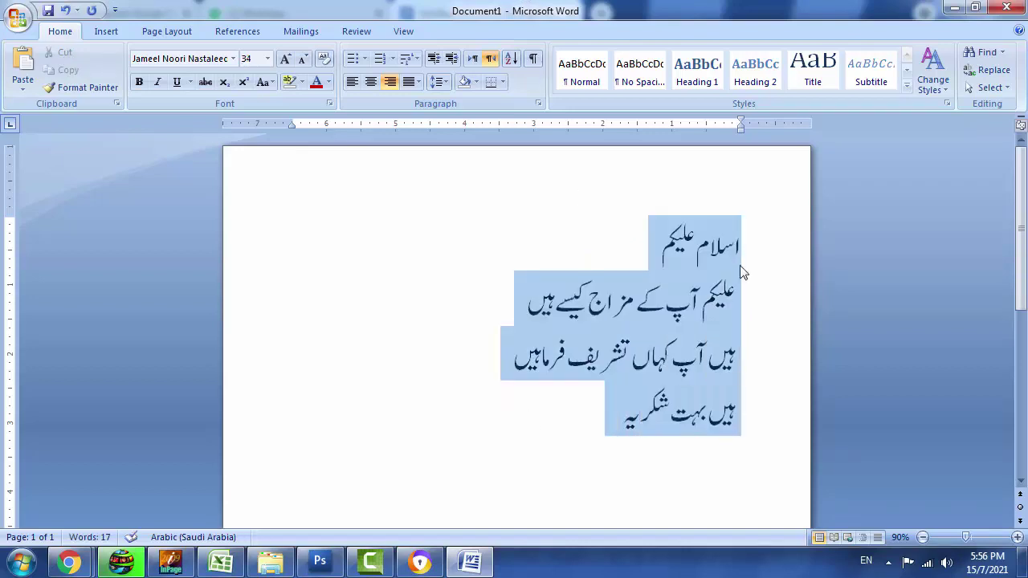
{"action": "left_click", "coordinate": [665, 342]}
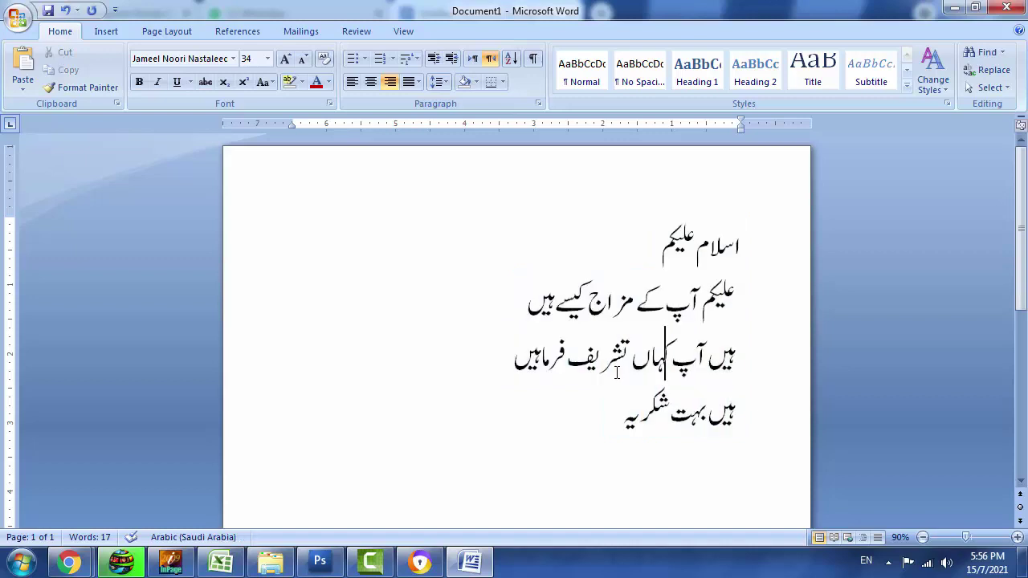